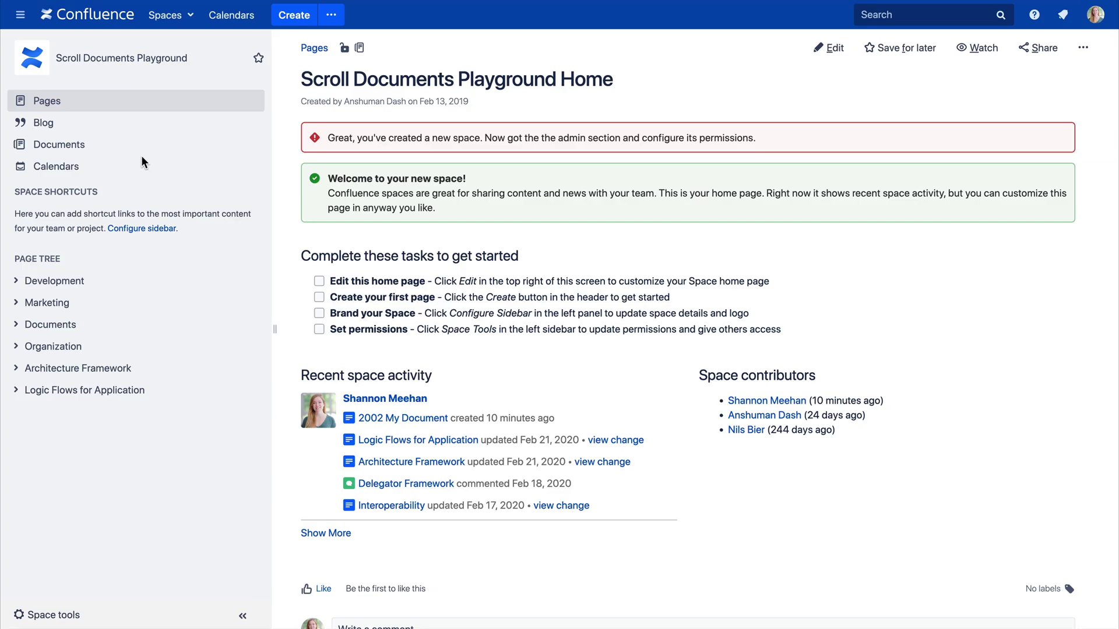
Start a new blank document from the space's documents overview
{"action": "left_click", "coordinate": [128, 154]}
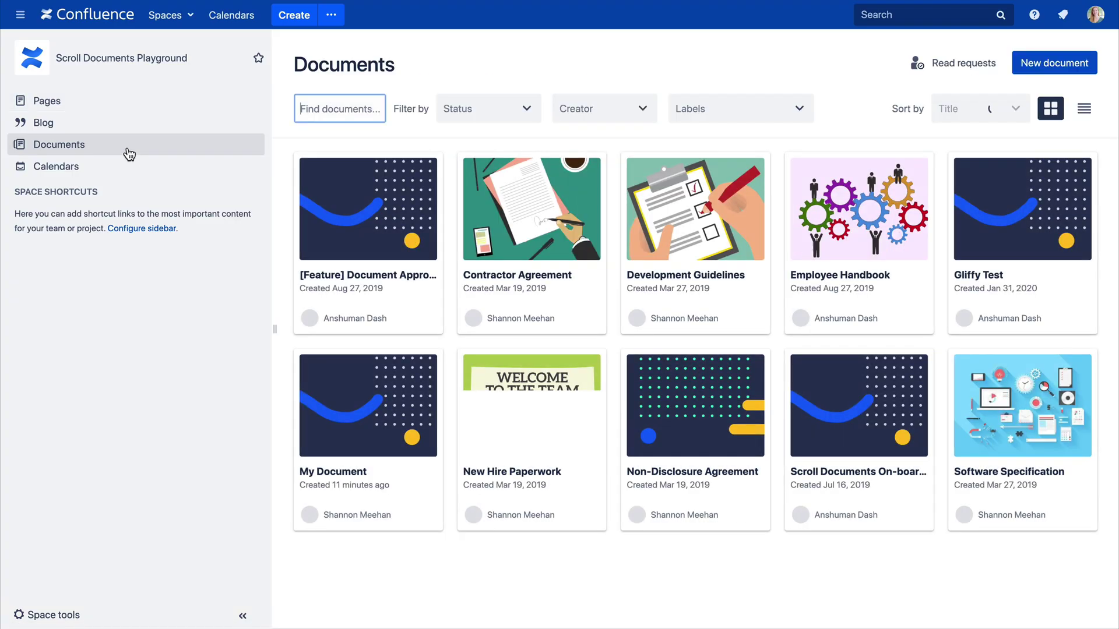
{"action": "left_click", "coordinate": [1022, 71]}
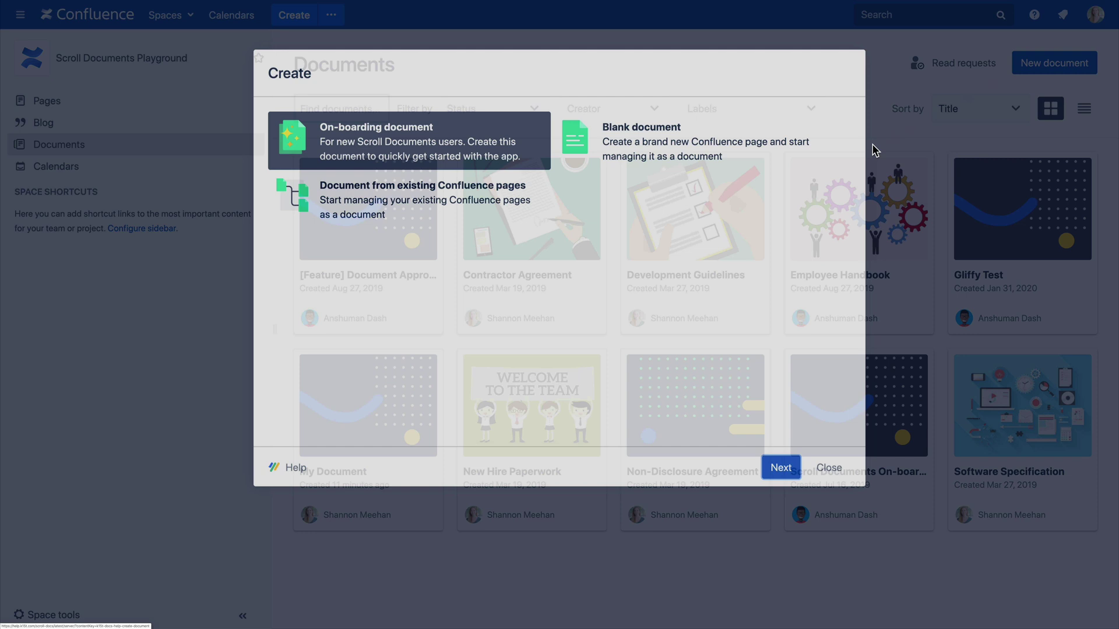
{"action": "left_click", "coordinate": [761, 132]}
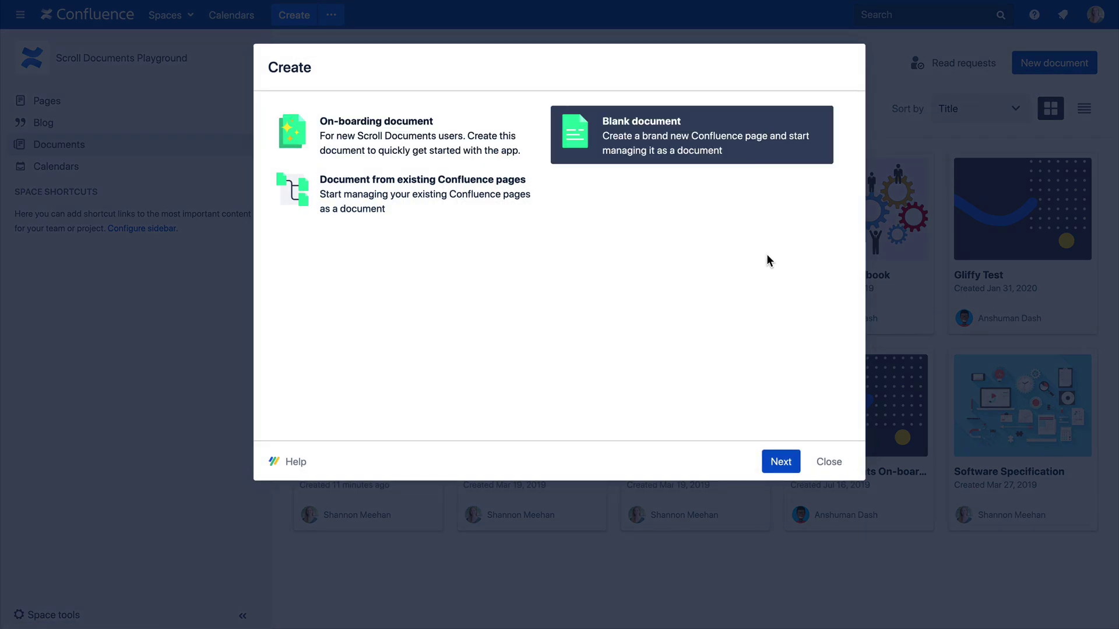
{"action": "left_click", "coordinate": [780, 457]}
{"action": "type", "text": "My "}
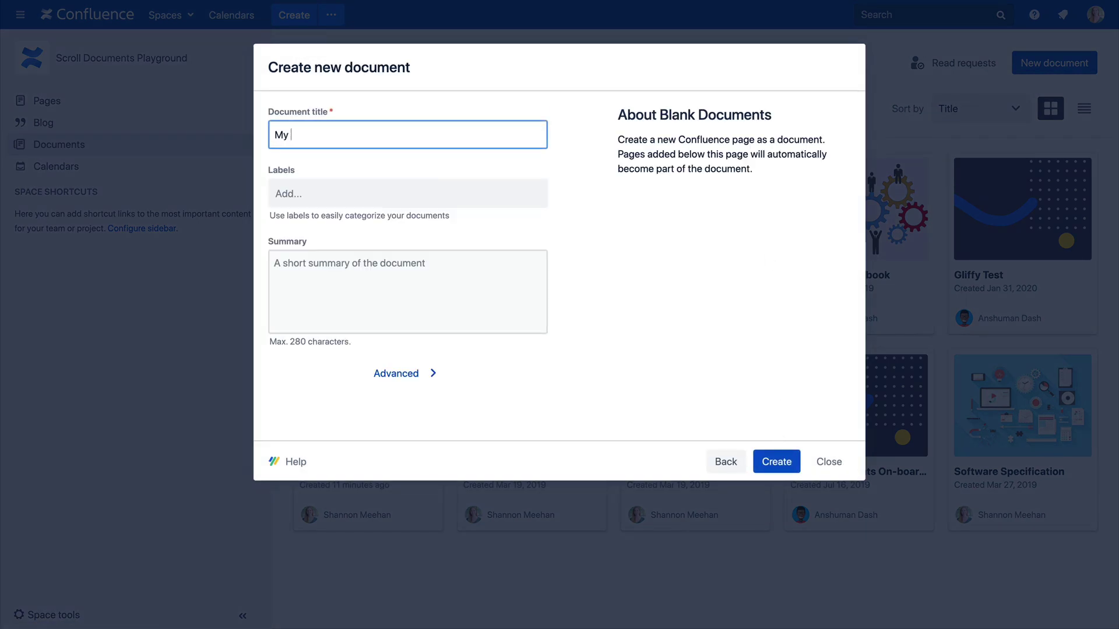
{"action": "type", "text": "Document"}
Create 'My Document' with label 'function', a short summary and page title prefix 2003
{"action": "key", "text": "Tab"}
{"action": "type", "text": "functi"}
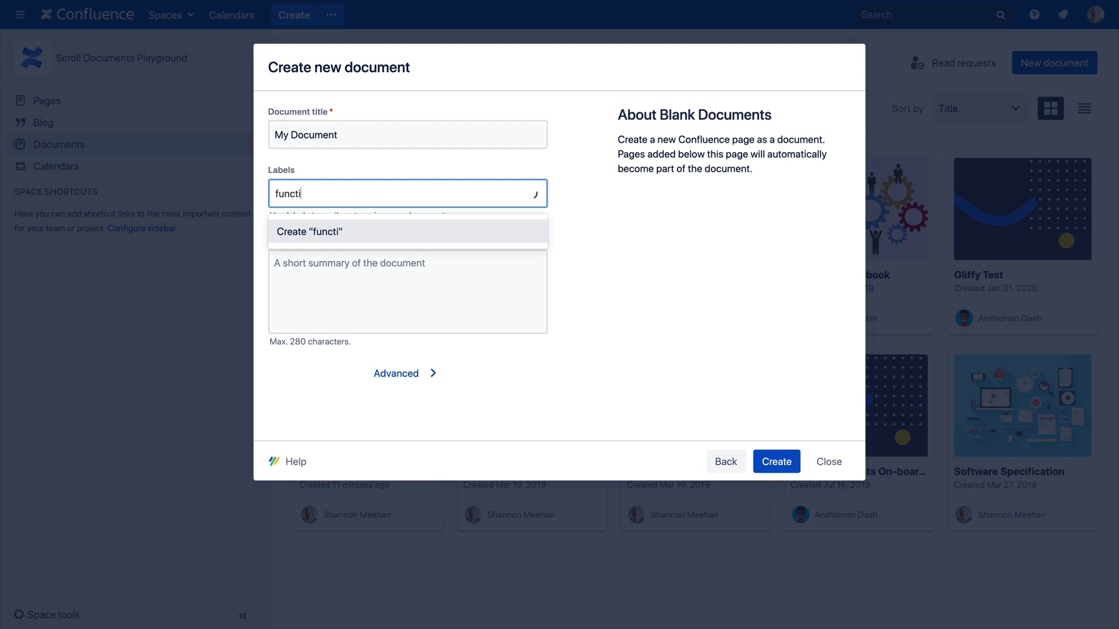
{"action": "type", "text": "on"}
{"action": "key", "text": "Return"}
{"action": "left_click", "coordinate": [464, 301]}
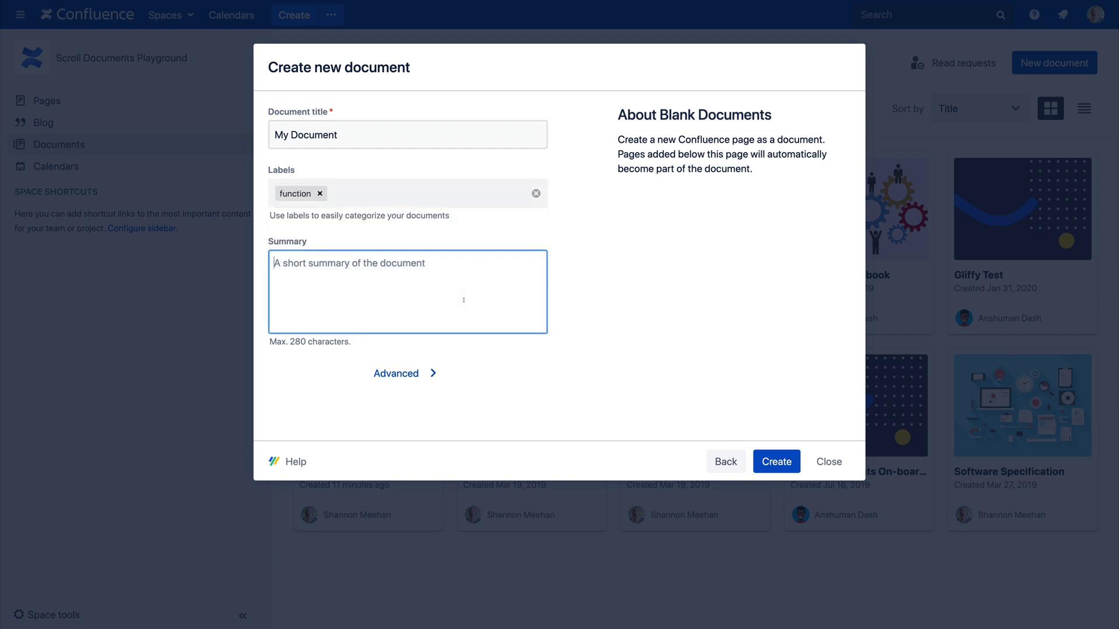
{"action": "type", "text": "This is a short description of my document."}
{"action": "left_click", "coordinate": [436, 375]}
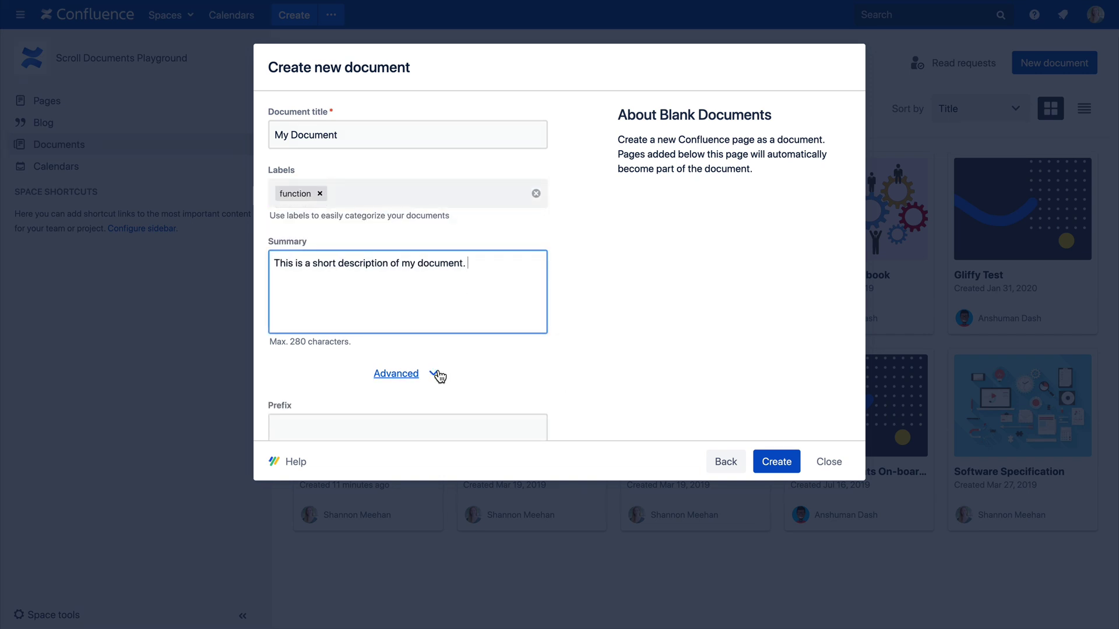
{"action": "scroll", "coordinate": [442, 371], "scroll_direction": "down", "scroll_amount": 1}
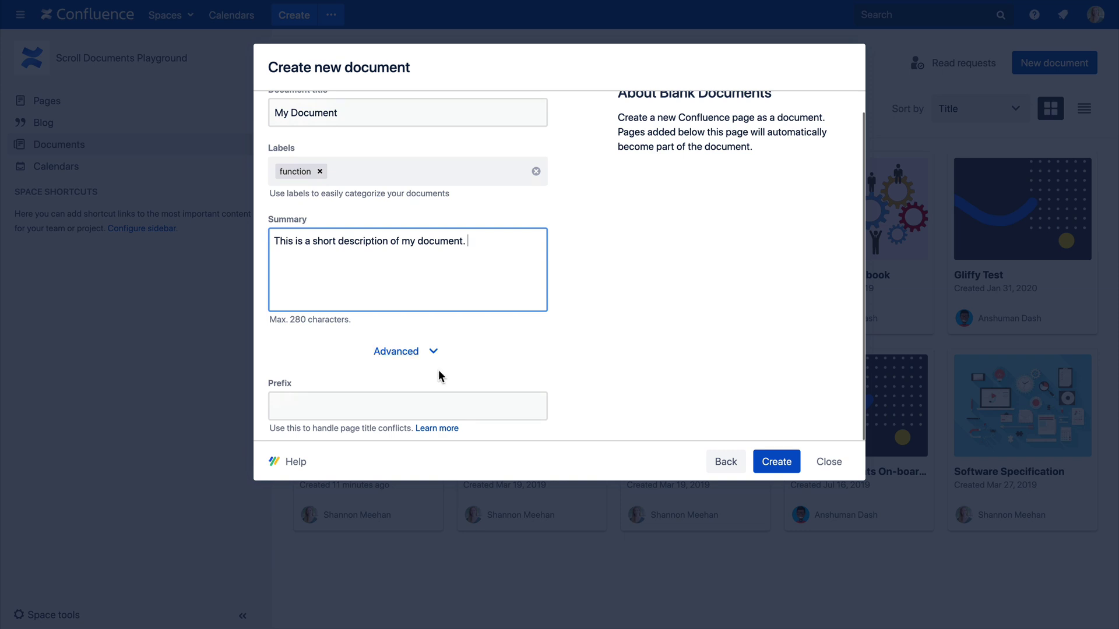
{"action": "left_click", "coordinate": [470, 396]}
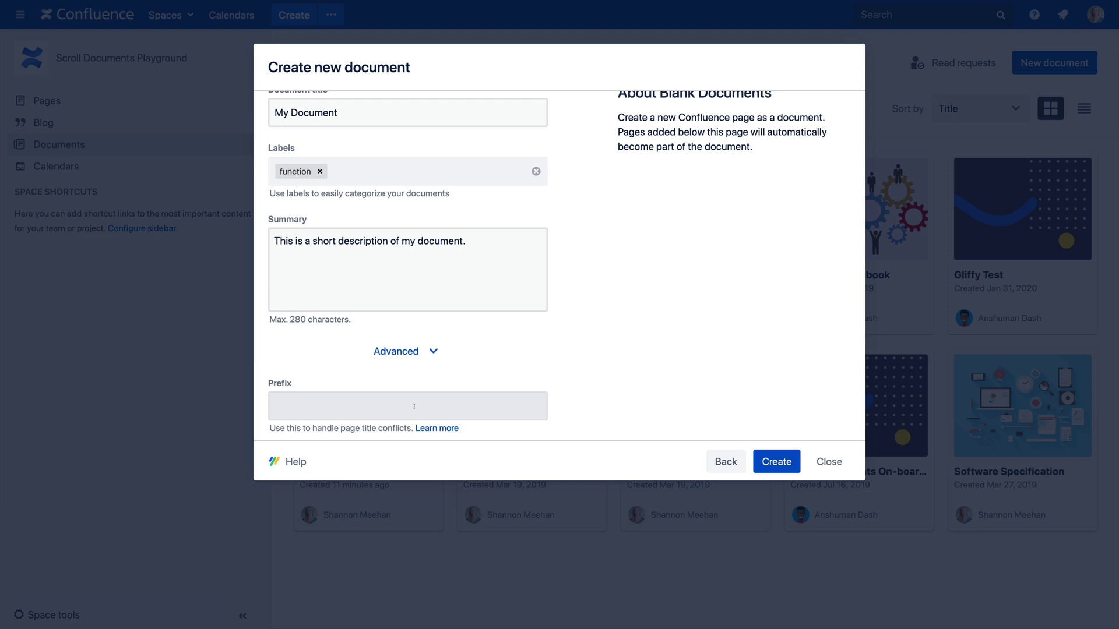
{"action": "left_click", "coordinate": [413, 406]}
{"action": "type", "text": "2003"}
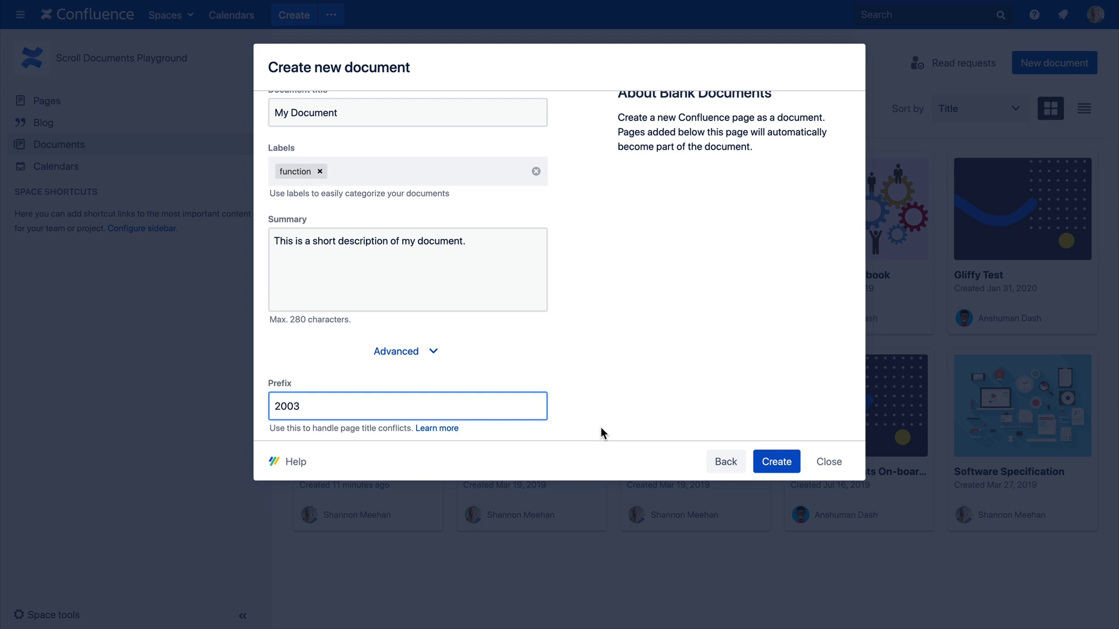
{"action": "left_click", "coordinate": [766, 458]}
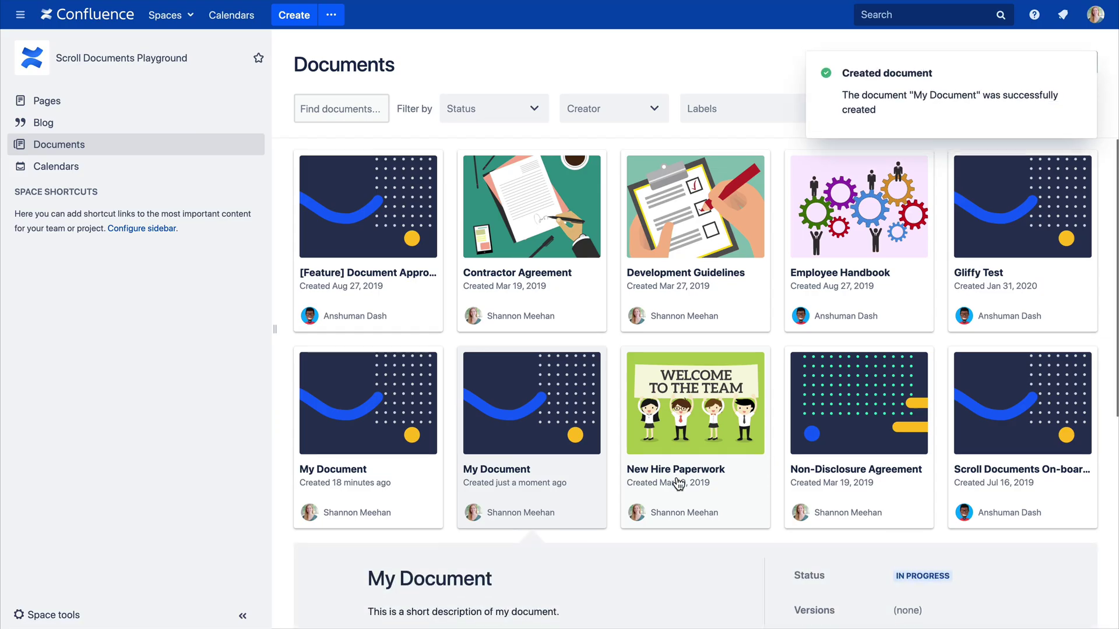
{"action": "scroll", "coordinate": [682, 473], "scroll_direction": "down", "scroll_amount": 2}
Search for 'framework' and include the Architecture Framework page beneath My Document
{"action": "left_click", "coordinate": [438, 487]}
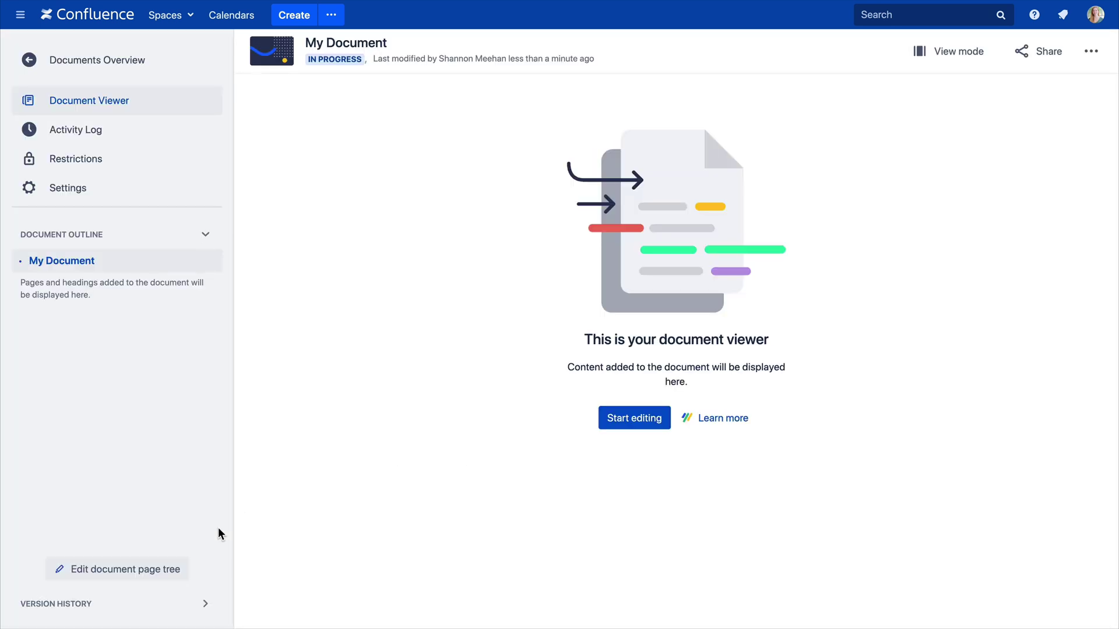
{"action": "left_click", "coordinate": [161, 569]}
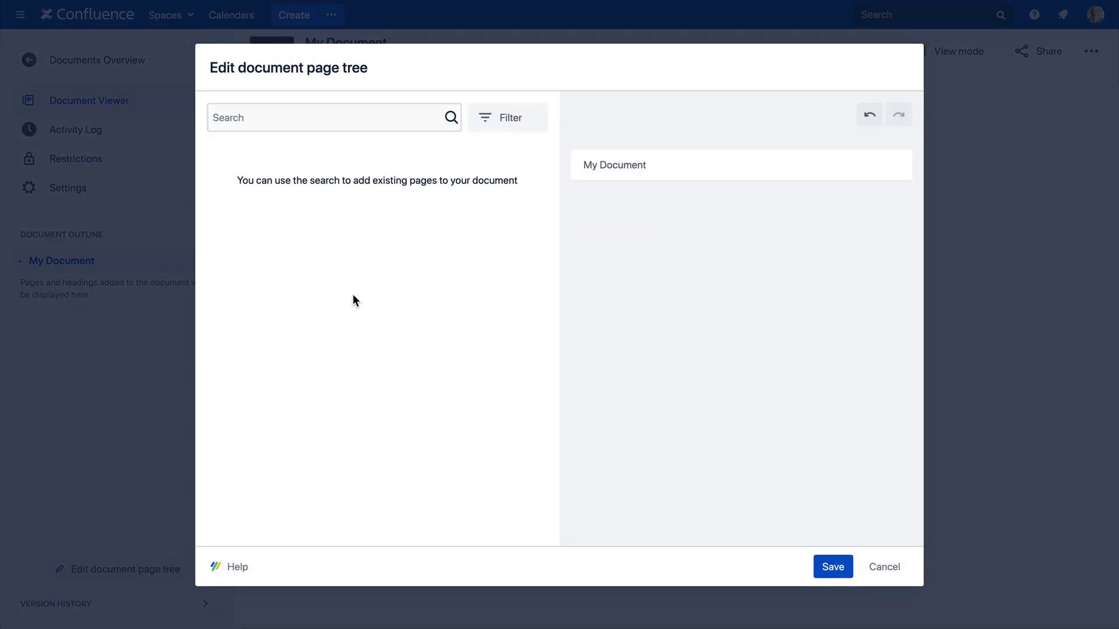
{"action": "left_click", "coordinate": [277, 120]}
{"action": "type", "text": "fr"}
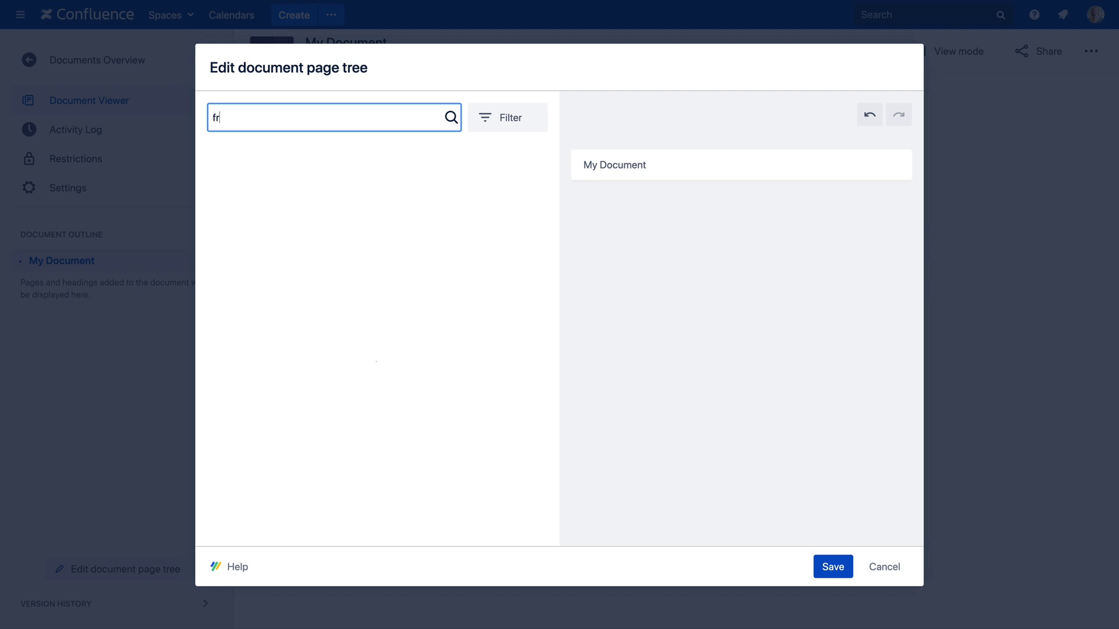
{"action": "type", "text": "amework"}
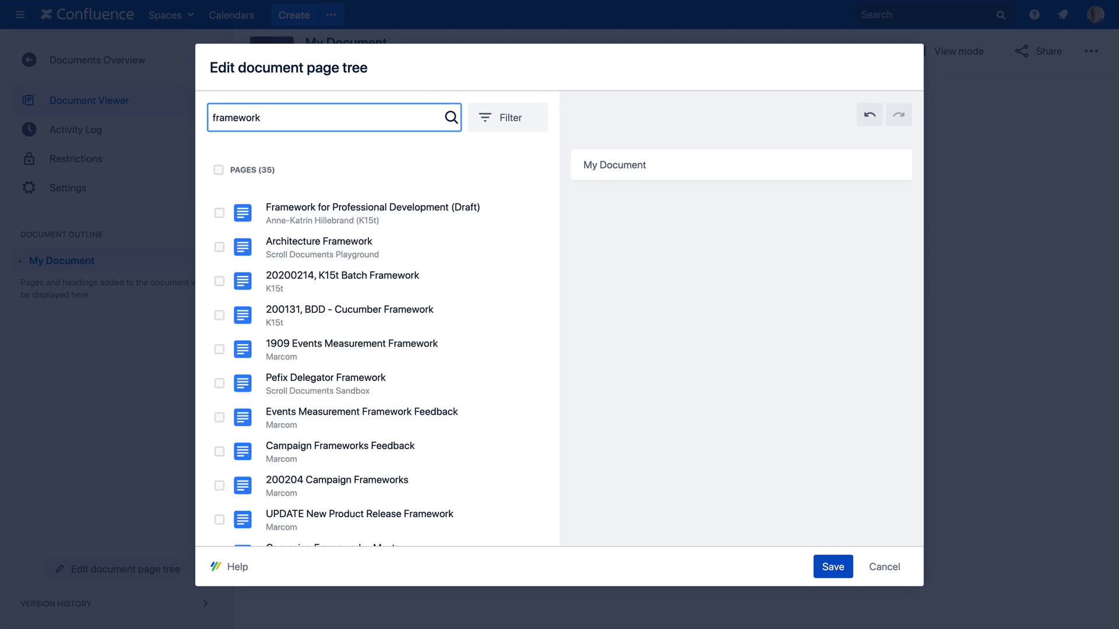
{"action": "left_click", "coordinate": [221, 246]}
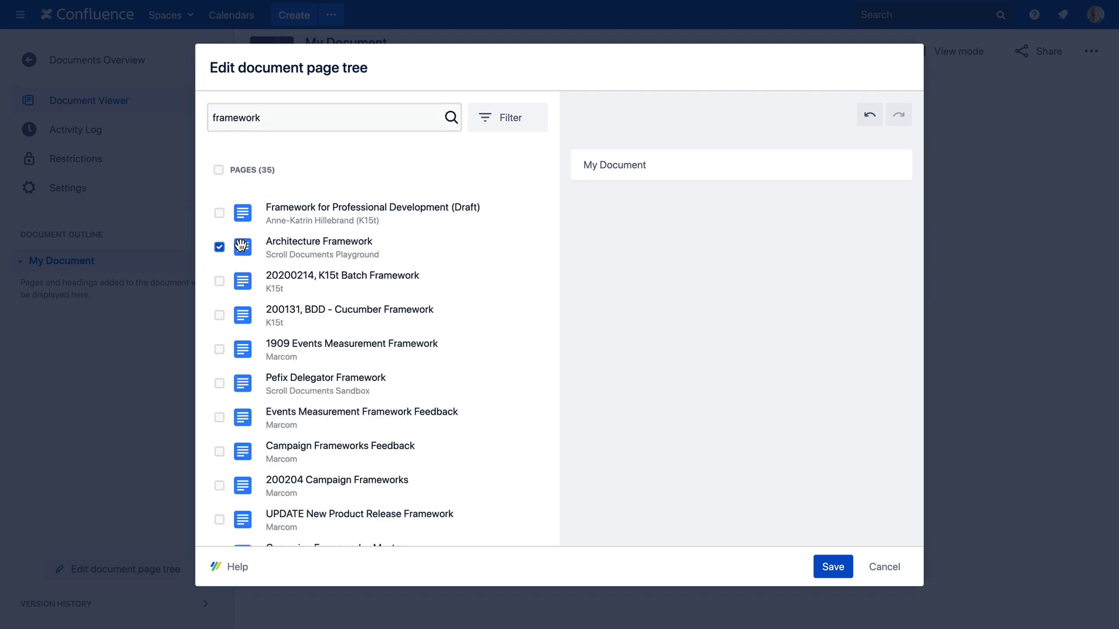
{"action": "left_click_drag", "start_coordinate": [228, 244], "coordinate": [583, 166]}
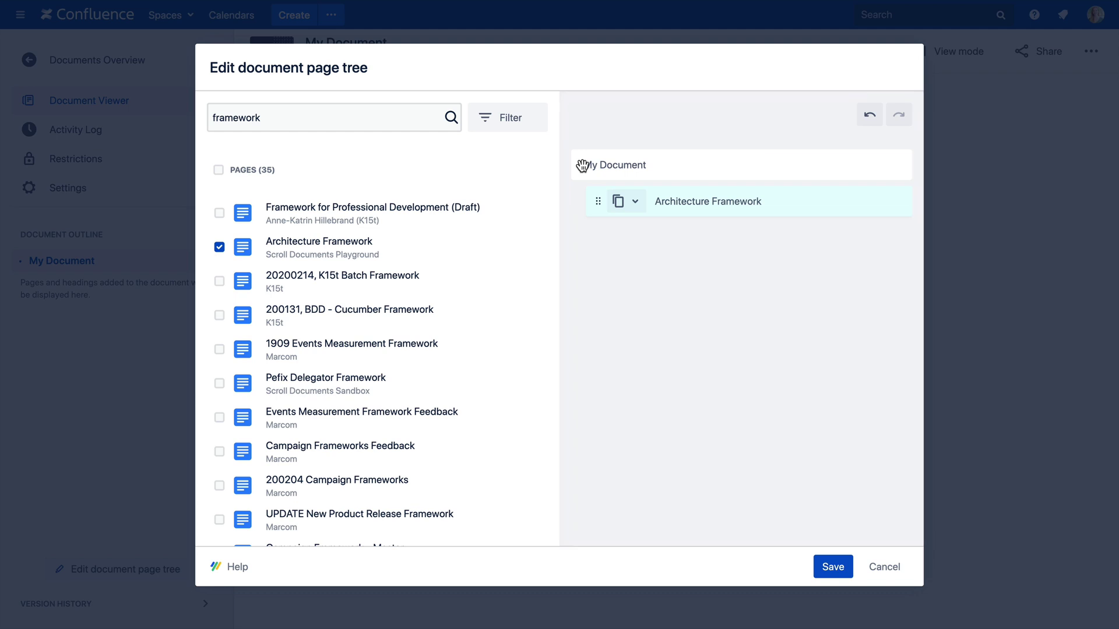
{"action": "mouse_move", "coordinate": [748, 201]}
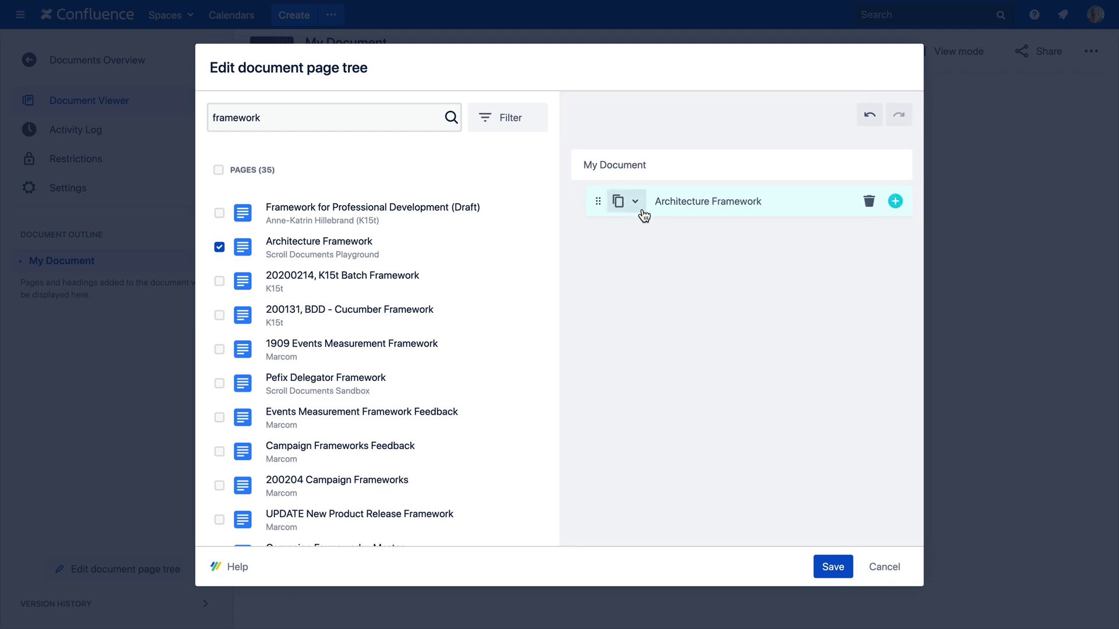
{"action": "left_click", "coordinate": [642, 210]}
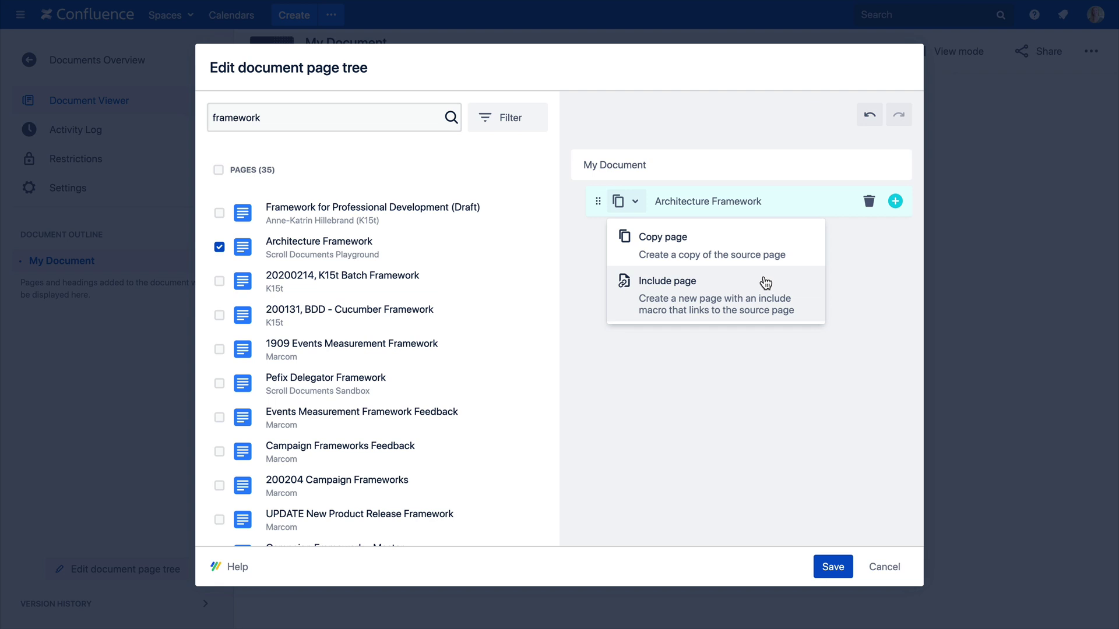
{"action": "left_click", "coordinate": [765, 284]}
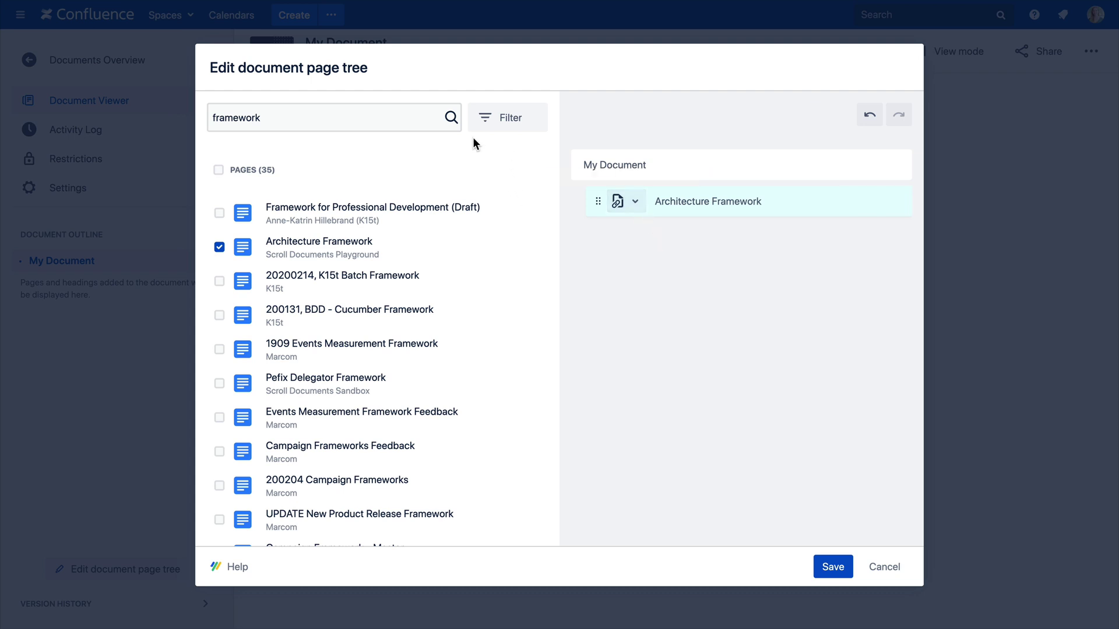
Add the five pages labelled 'function' under Architecture Framework
{"action": "left_click", "coordinate": [322, 122]}
{"action": "key", "text": "BackSpace"}
{"action": "key", "text": "BackSpace"}
{"action": "key", "text": "BackSpace"}
{"action": "key", "text": "BackSpace"}
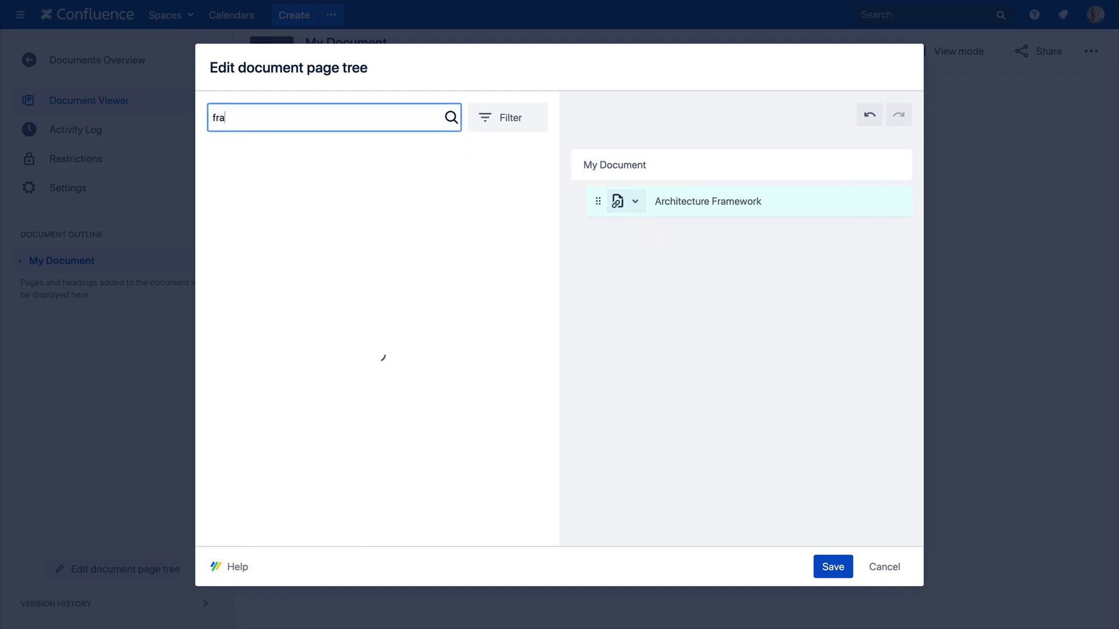
{"action": "key", "text": "BackSpace"}
{"action": "key", "text": "BackSpace"}
{"action": "key", "text": "BackSpace"}
{"action": "left_click", "coordinate": [500, 121]}
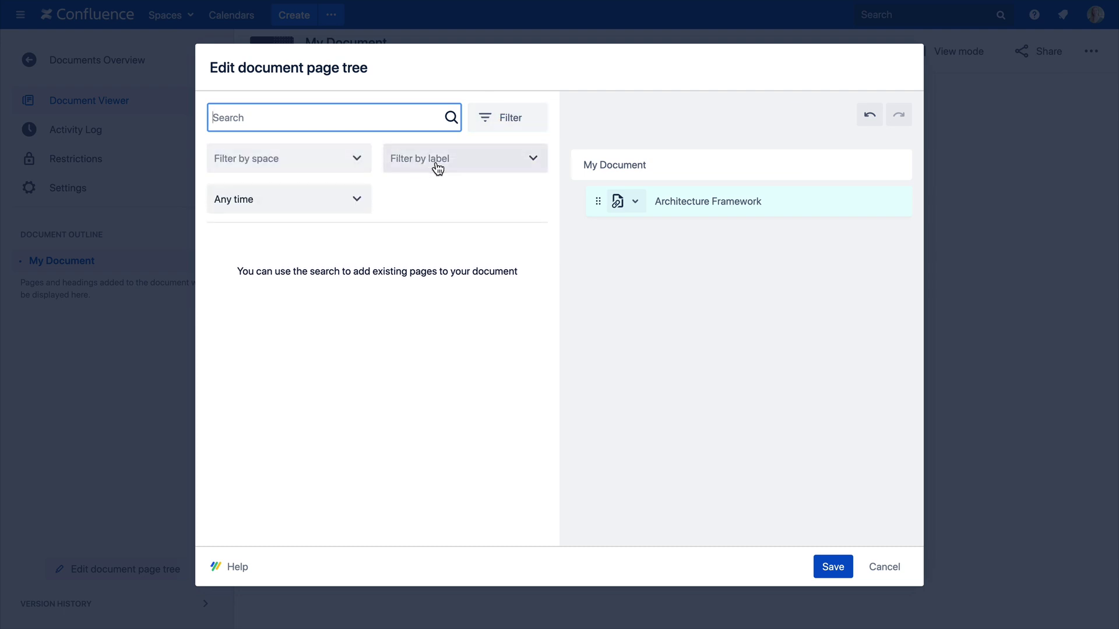
{"action": "left_click", "coordinate": [441, 167]}
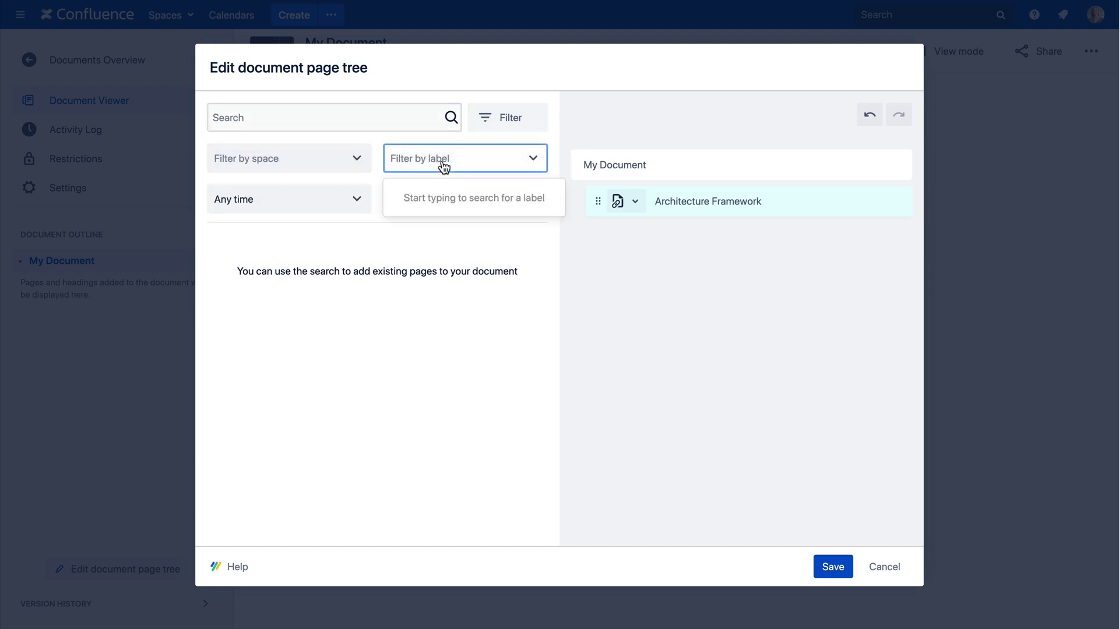
{"action": "type", "text": "function"}
{"action": "left_click", "coordinate": [428, 206]}
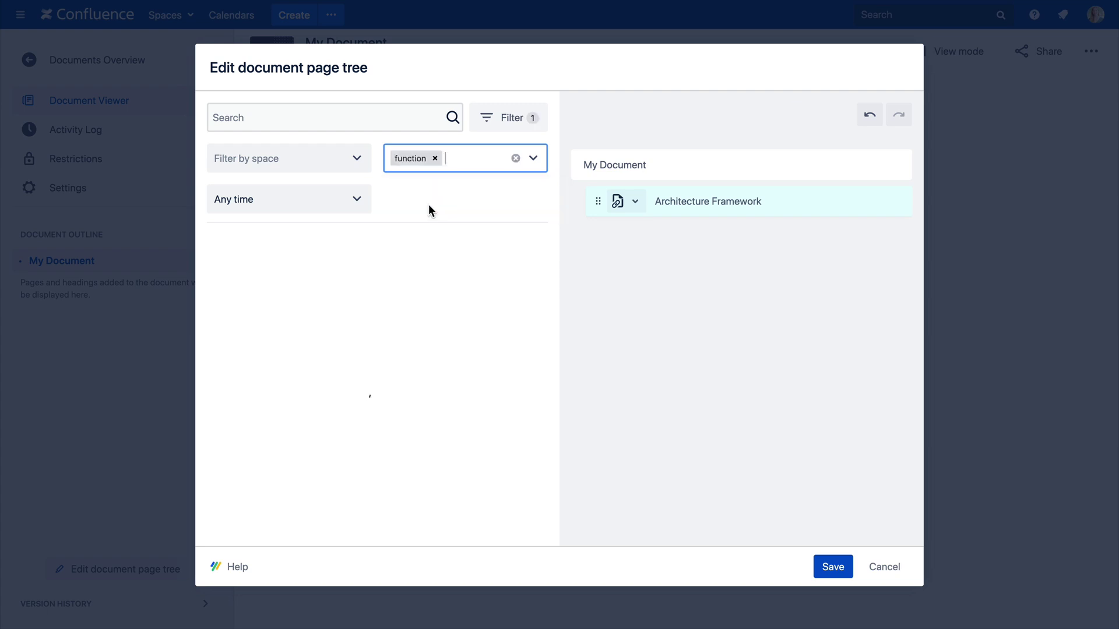
{"action": "left_click", "coordinate": [219, 261]}
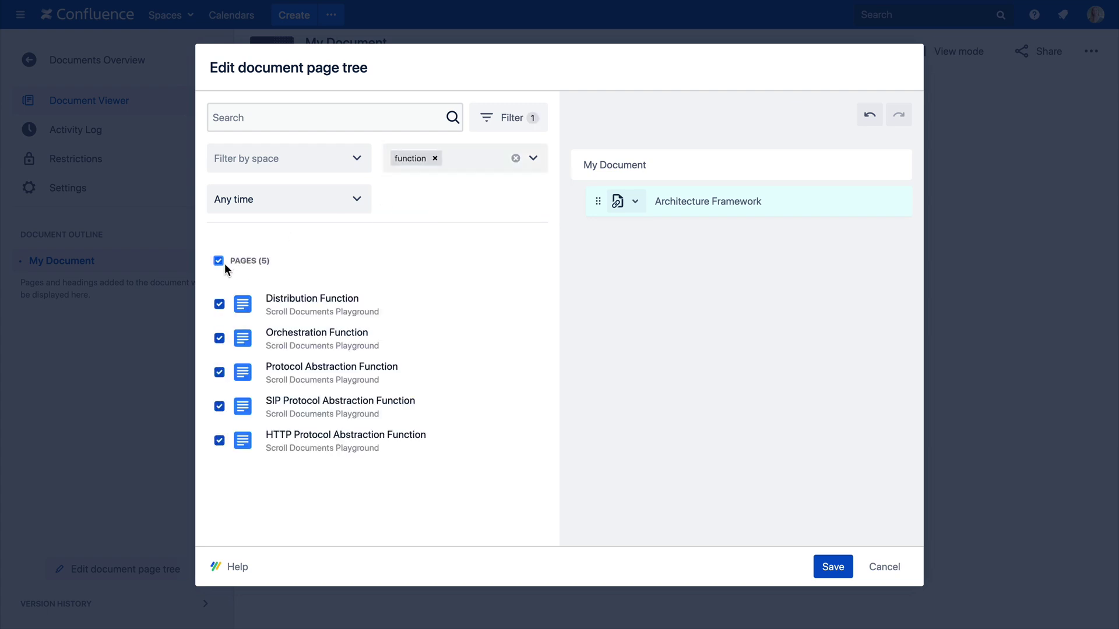
{"action": "left_click_drag", "start_coordinate": [253, 306], "coordinate": [619, 206]}
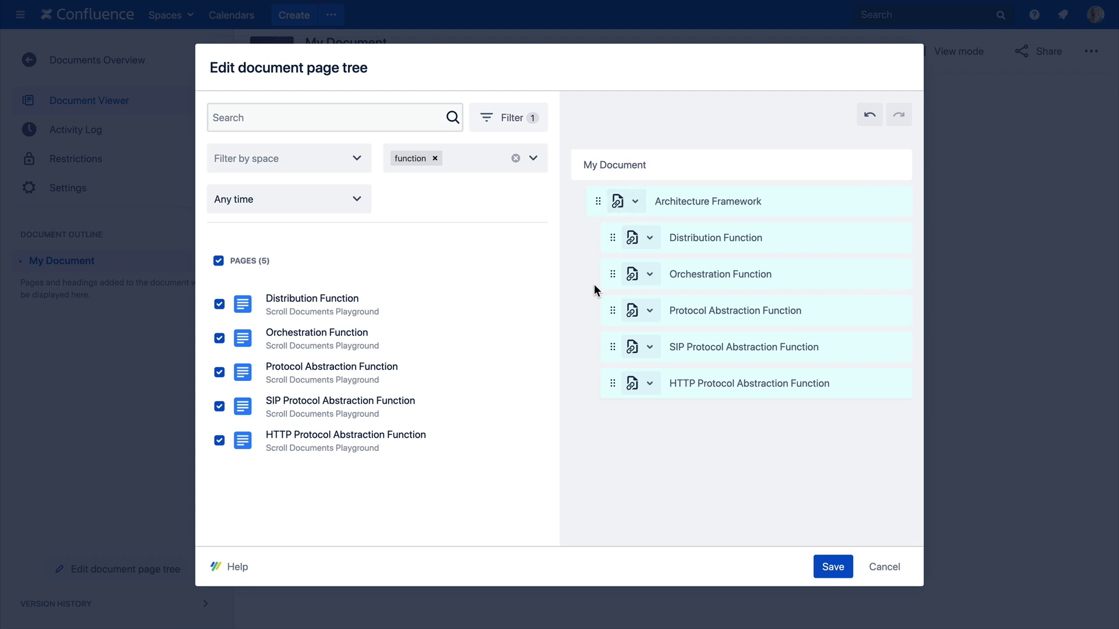
Add the Glossary page from the Scroll Documents (Reloaded) space to the document
{"action": "left_click", "coordinate": [434, 158]}
{"action": "left_click", "coordinate": [318, 118]}
{"action": "type", "text": "glossary"}
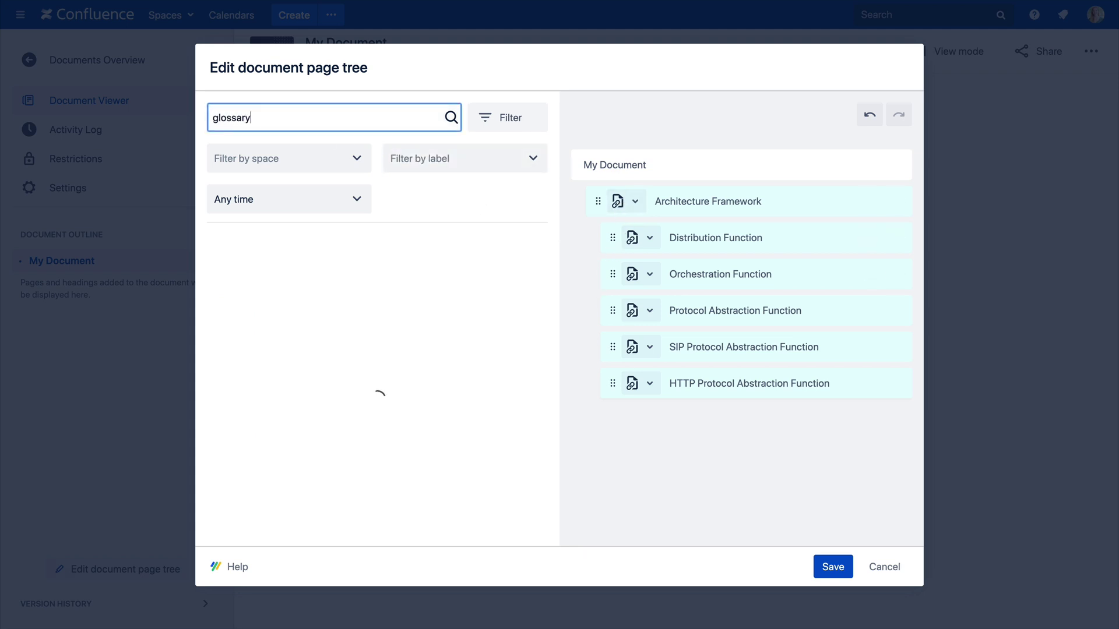
{"action": "left_click", "coordinate": [280, 166]}
{"action": "type", "text": "scroll"}
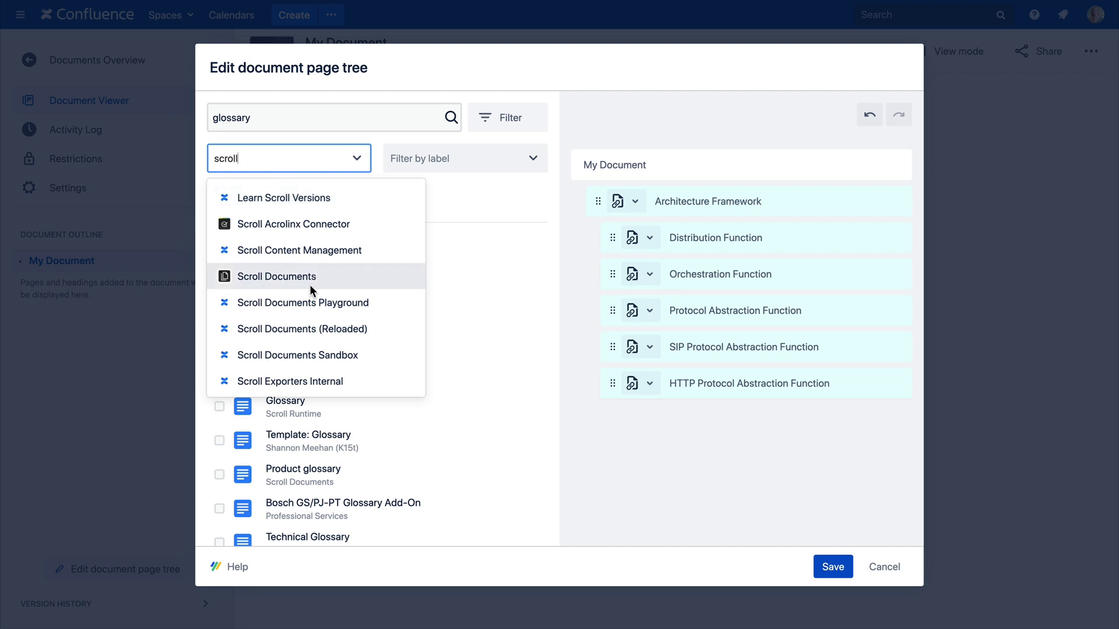
{"action": "left_click", "coordinate": [310, 329]}
{"action": "left_click", "coordinate": [220, 324]}
{"action": "left_click_drag", "start_coordinate": [220, 325], "coordinate": [585, 400]}
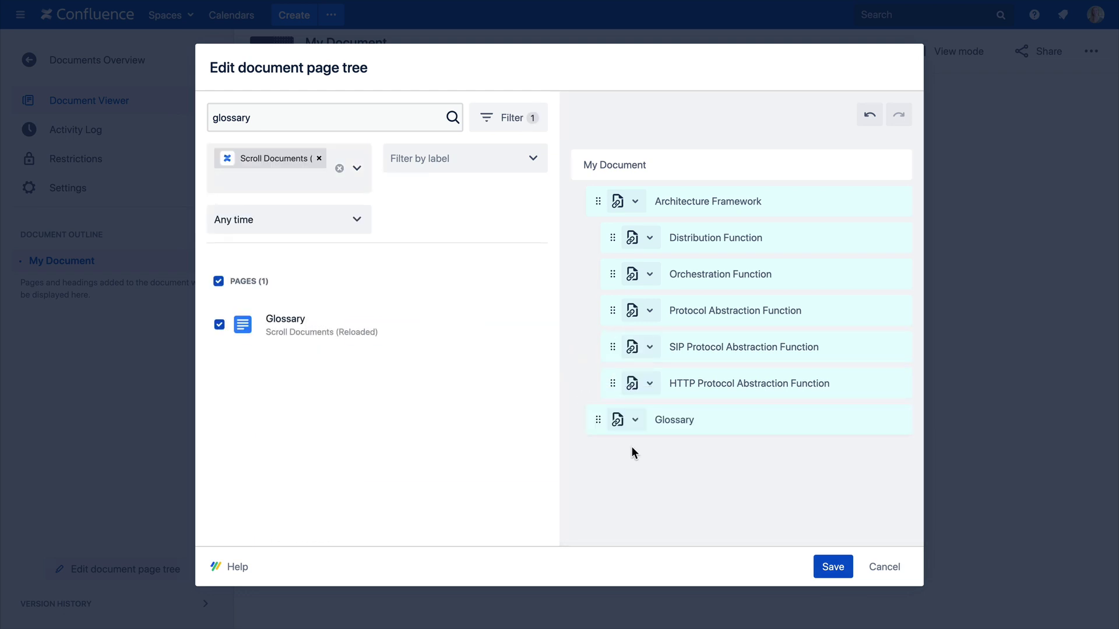
Move Glossary into the chapter, with Protocol Abstraction Function first and SIP Protocol Abstraction Function second
{"action": "left_click_drag", "start_coordinate": [598, 421], "coordinate": [614, 404]}
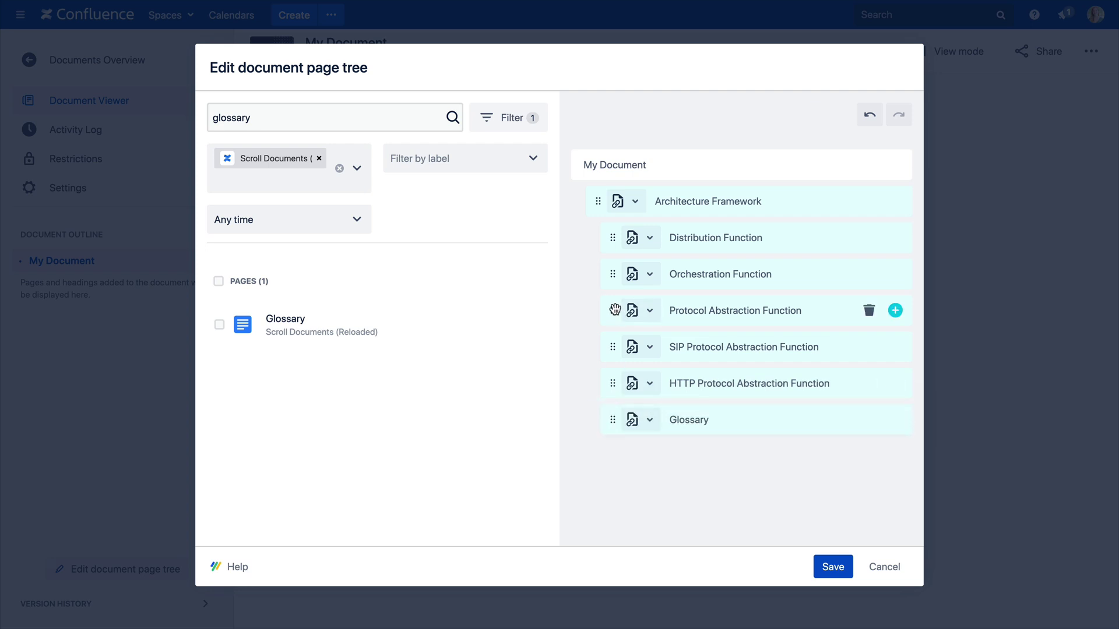
{"action": "left_click_drag", "start_coordinate": [612, 310], "coordinate": [612, 234]}
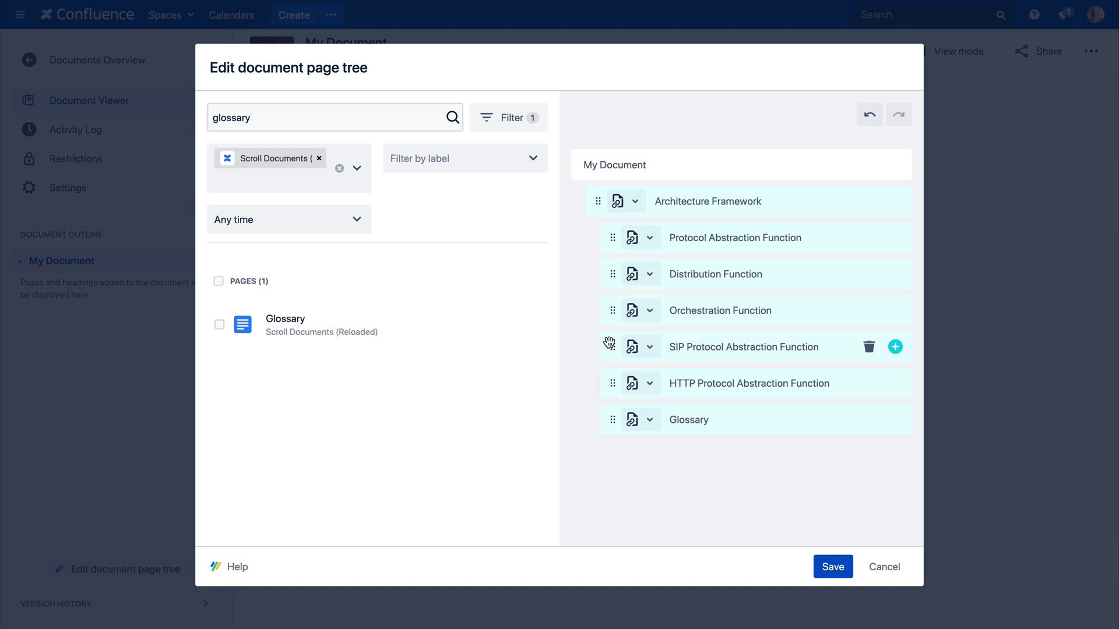
{"action": "left_click_drag", "start_coordinate": [612, 350], "coordinate": [610, 260]}
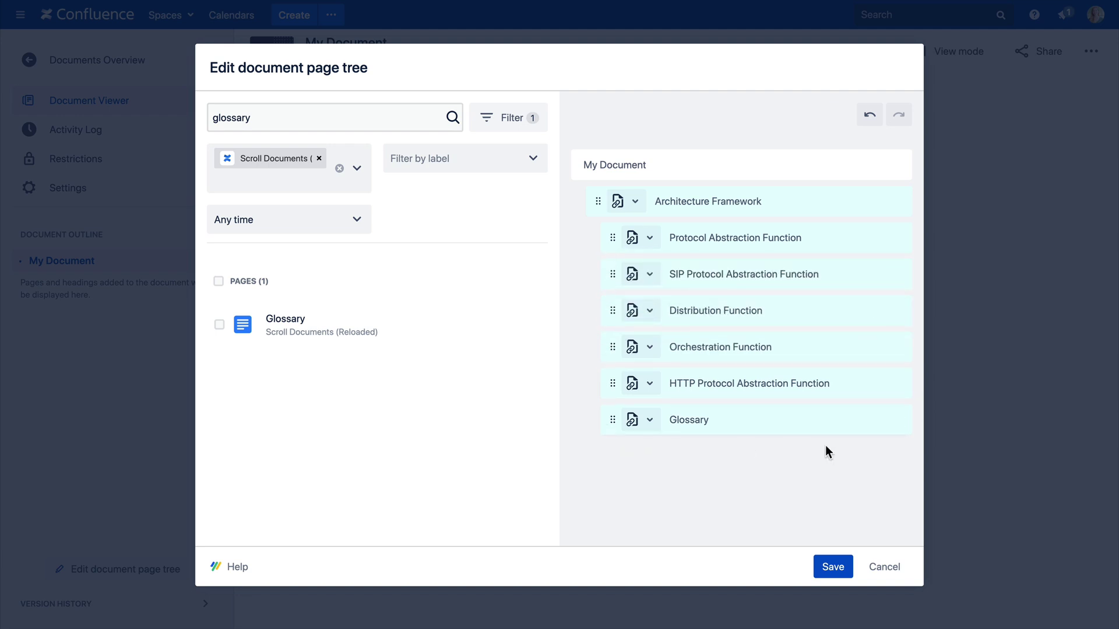
Add a New Confluence Page placed between Distribution and Orchestration
{"action": "left_click", "coordinate": [895, 420]}
{"action": "type", "text": "New Confluen"}
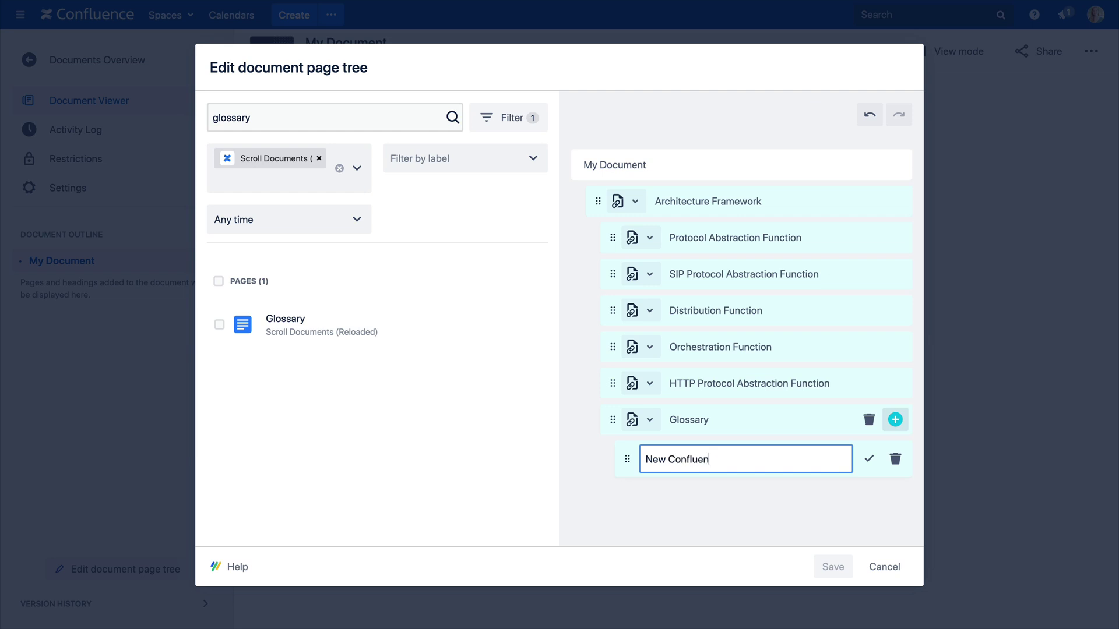
{"action": "type", "text": "ce Page"}
{"action": "left_click", "coordinate": [869, 459]}
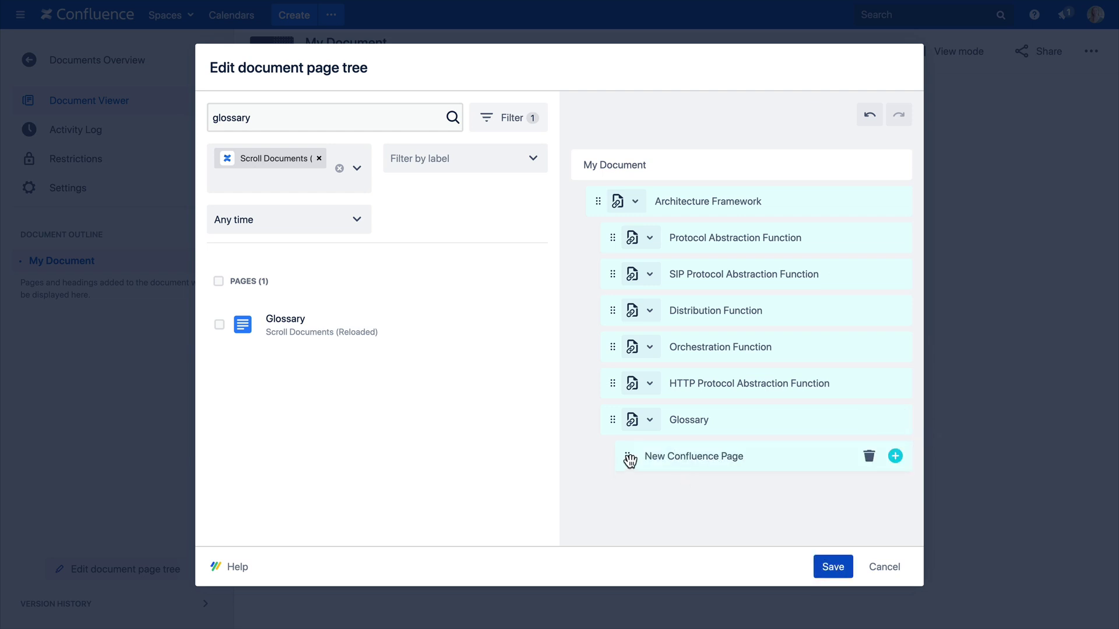
{"action": "left_click_drag", "start_coordinate": [627, 458], "coordinate": [606, 340]}
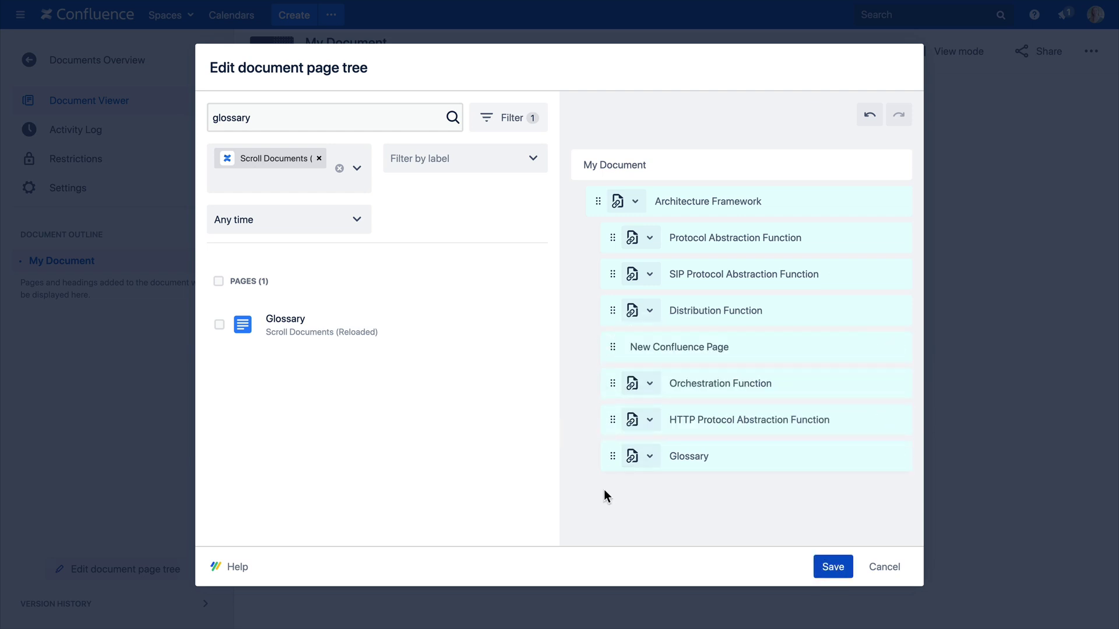
Save the page tree and export My Document as a PDF with the Handbook Template
{"action": "left_click", "coordinate": [830, 564]}
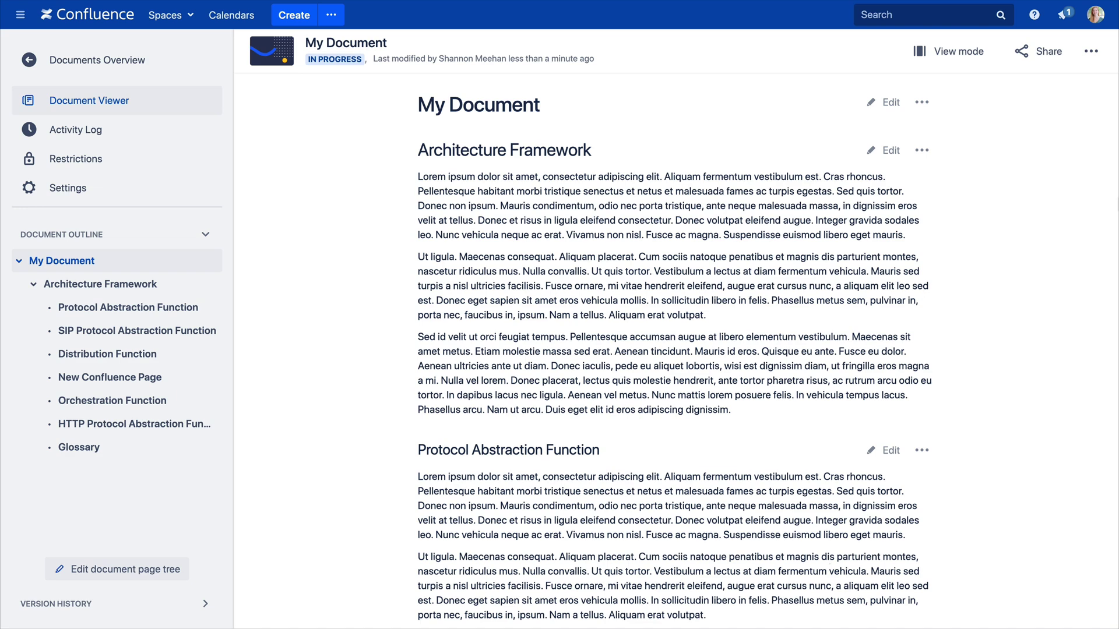
{"action": "left_click", "coordinate": [1091, 53]}
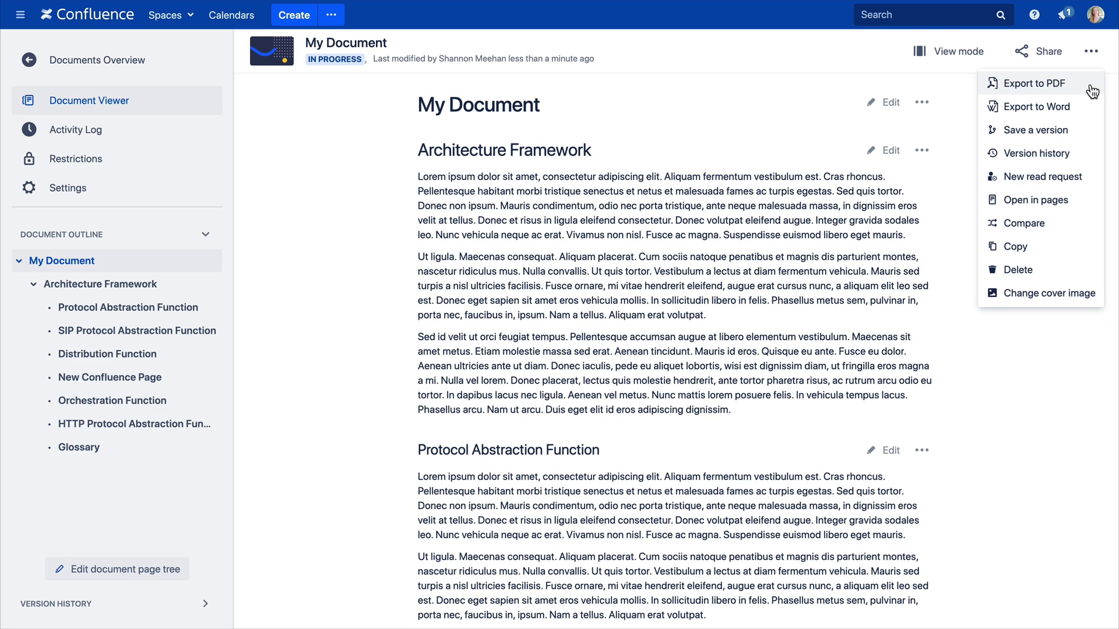
{"action": "left_click", "coordinate": [1081, 85]}
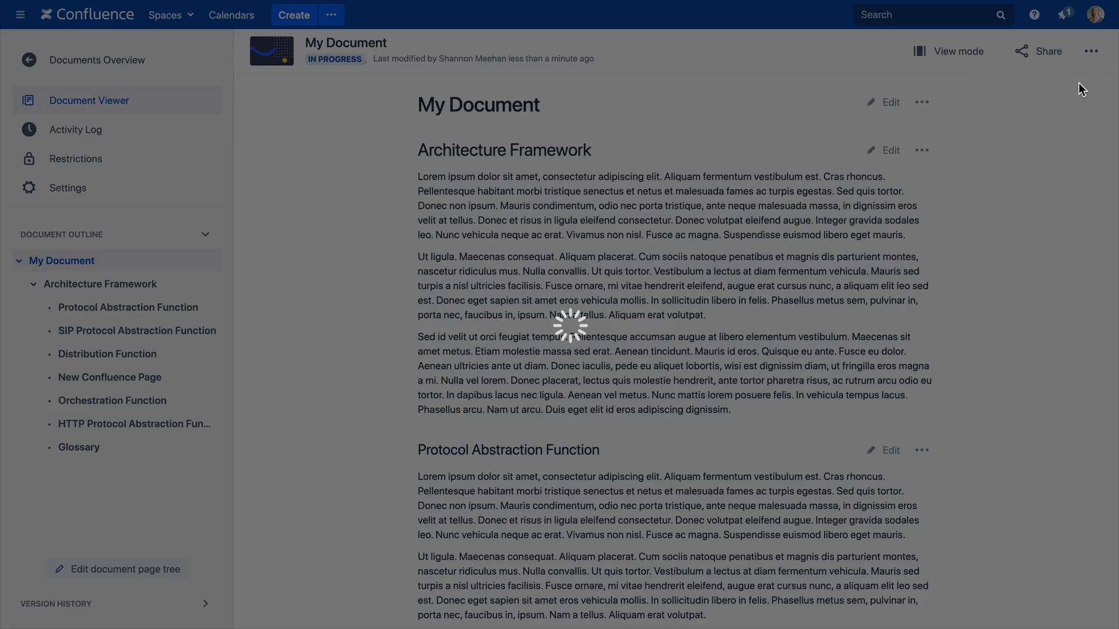
{"action": "left_click", "coordinate": [626, 144]}
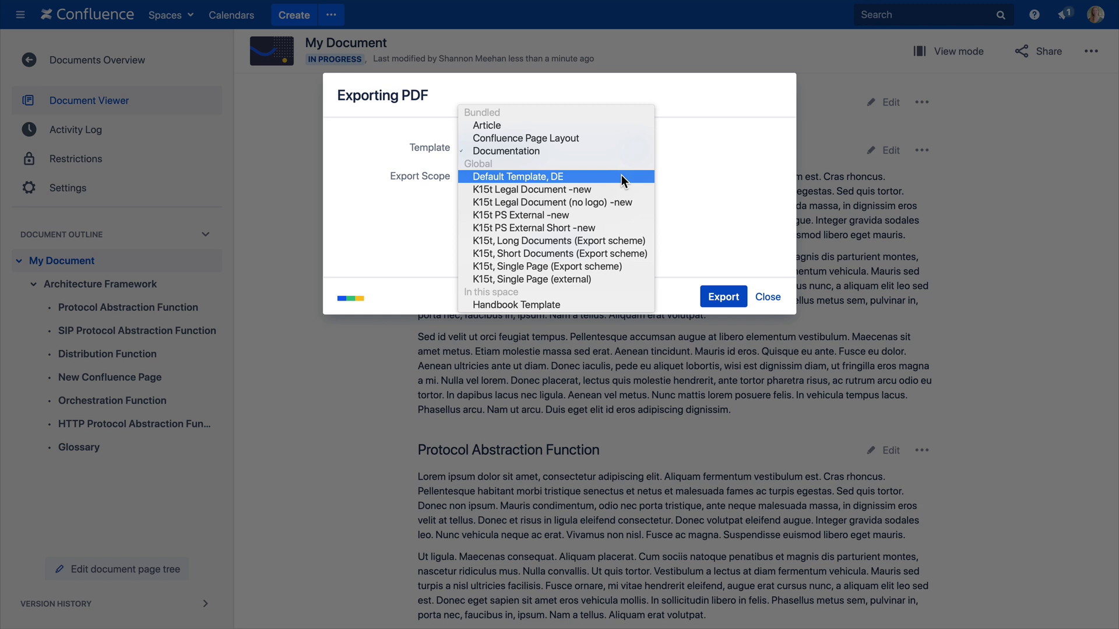
{"action": "left_click", "coordinate": [606, 302]}
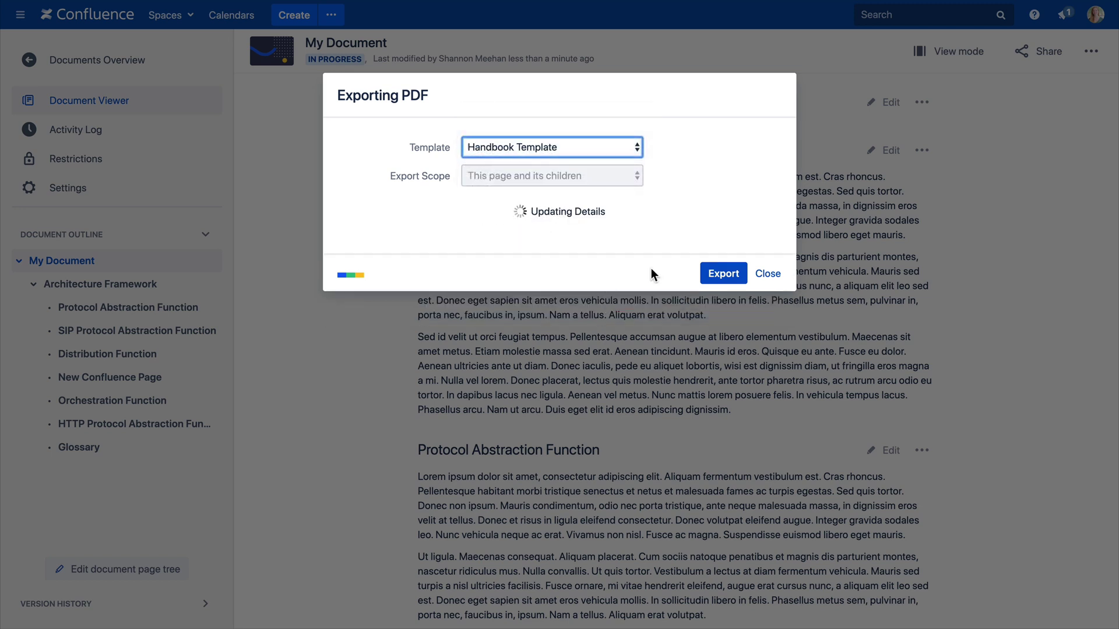
{"action": "left_click", "coordinate": [721, 277]}
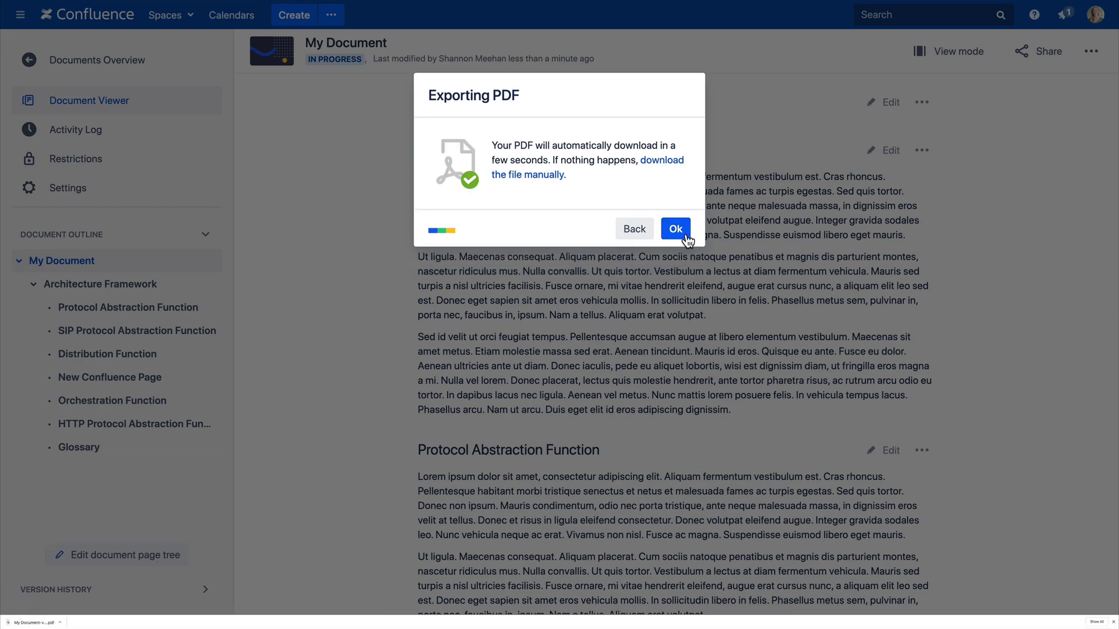
{"action": "left_click", "coordinate": [680, 239]}
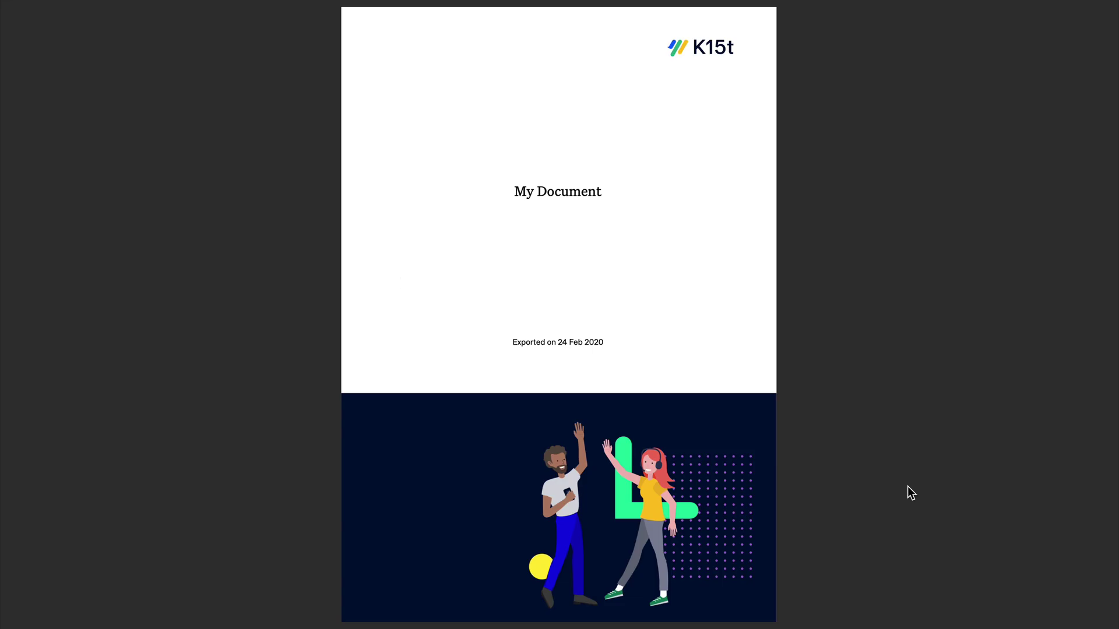
{"action": "scroll", "coordinate": [907, 487], "scroll_direction": "down", "scroll_amount": 3}
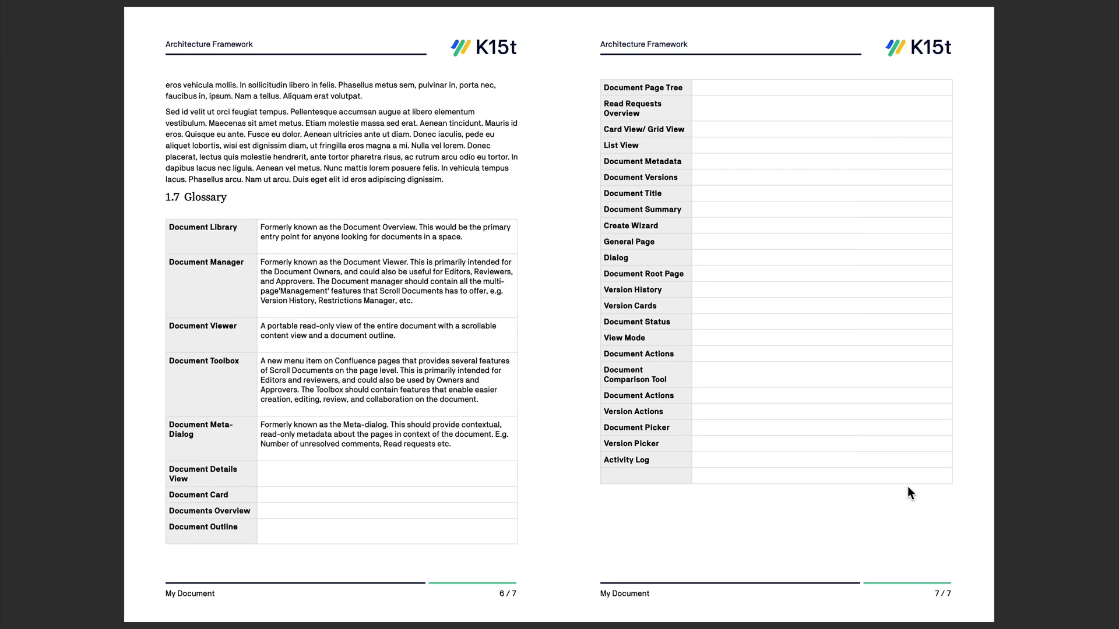
{"action": "scroll", "coordinate": [908, 487], "scroll_direction": "up", "scroll_amount": 3}
{"action": "scroll", "coordinate": [908, 492], "scroll_direction": "up", "scroll_amount": 3}
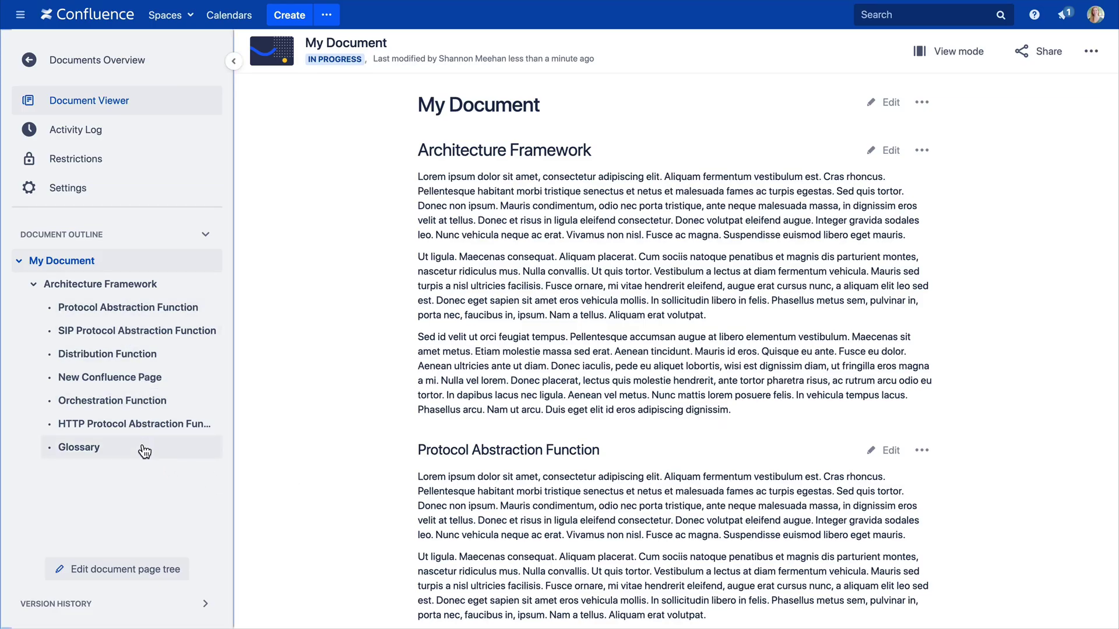
Add a child page named 'New page' under Glossary and save the page tree
{"action": "left_click", "coordinate": [139, 569]}
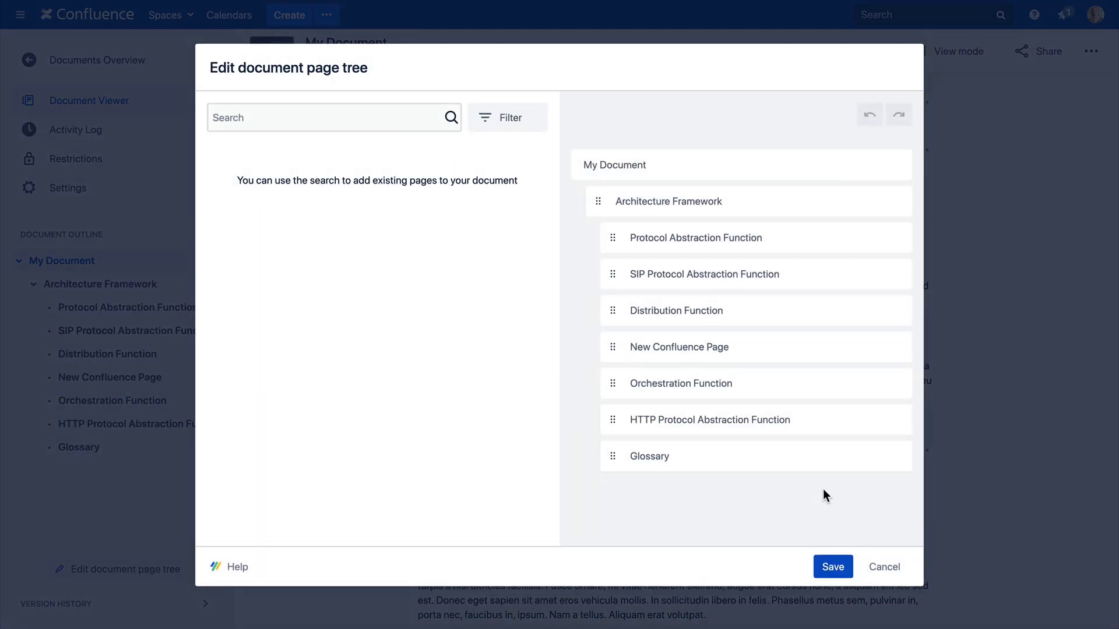
{"action": "left_click", "coordinate": [896, 455]}
{"action": "type", "text": "New page"}
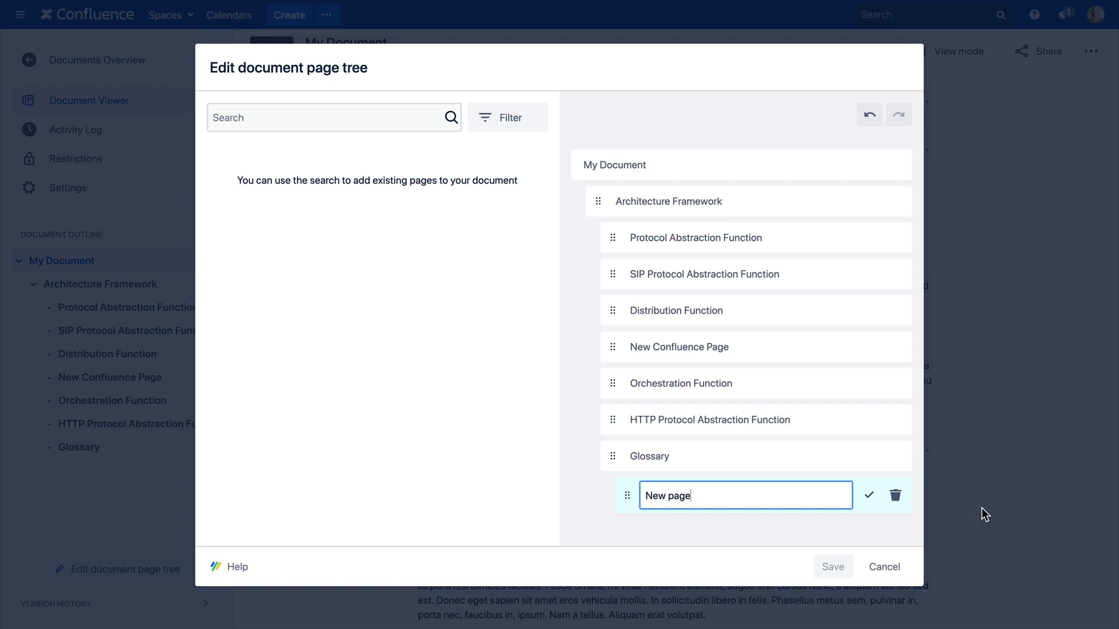
{"action": "key", "text": "Return"}
{"action": "left_click", "coordinate": [832, 565]}
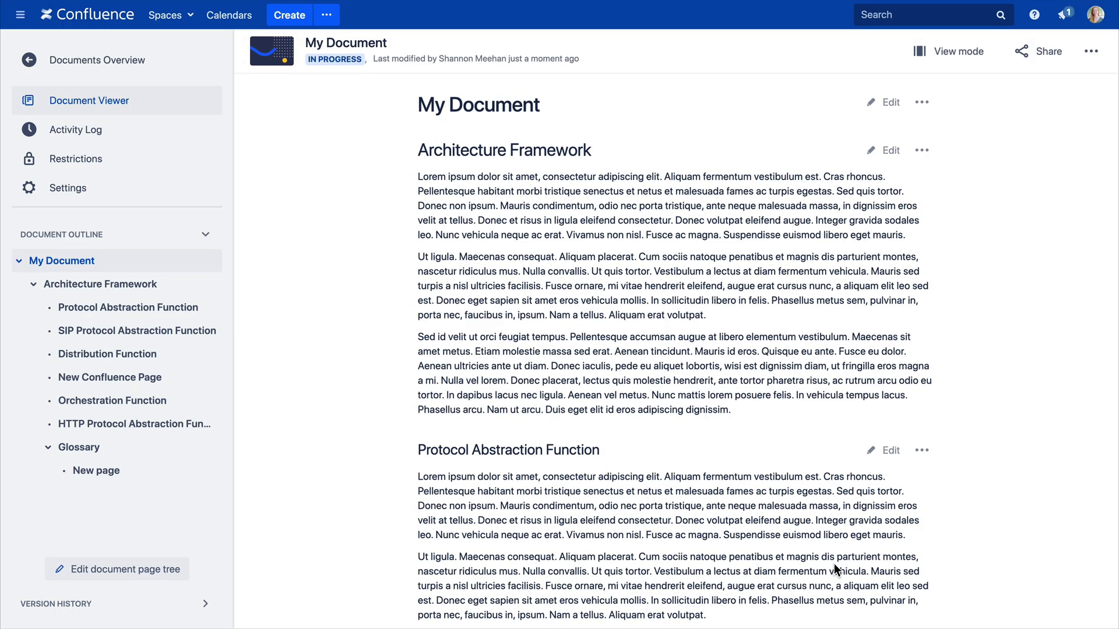